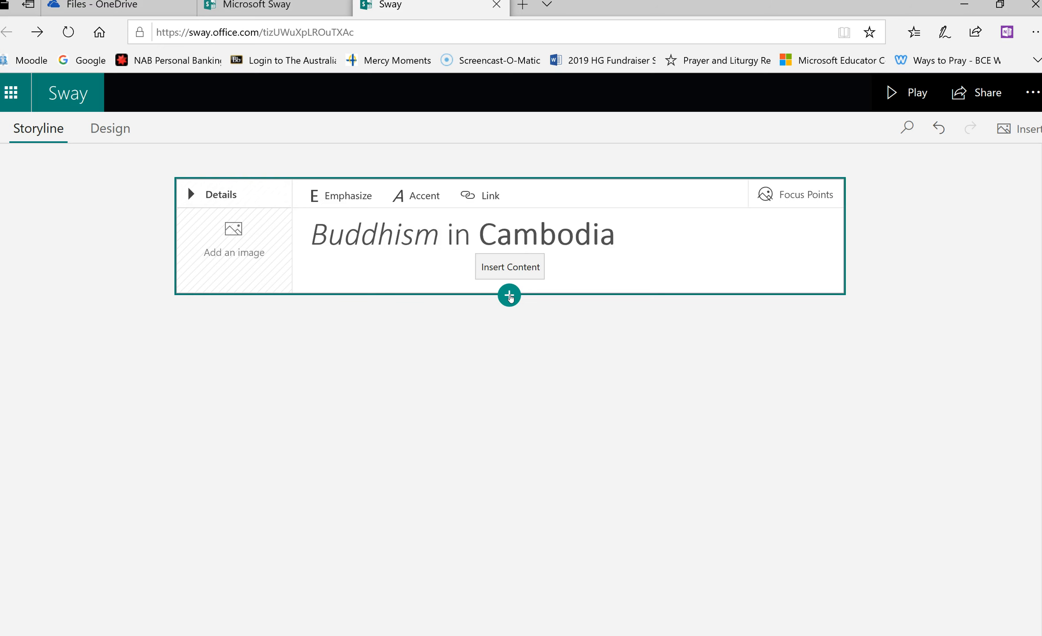
Examine the suggested, text, media and group card types that can be inserted below the title card
{"action": "left_click", "coordinate": [509, 296]}
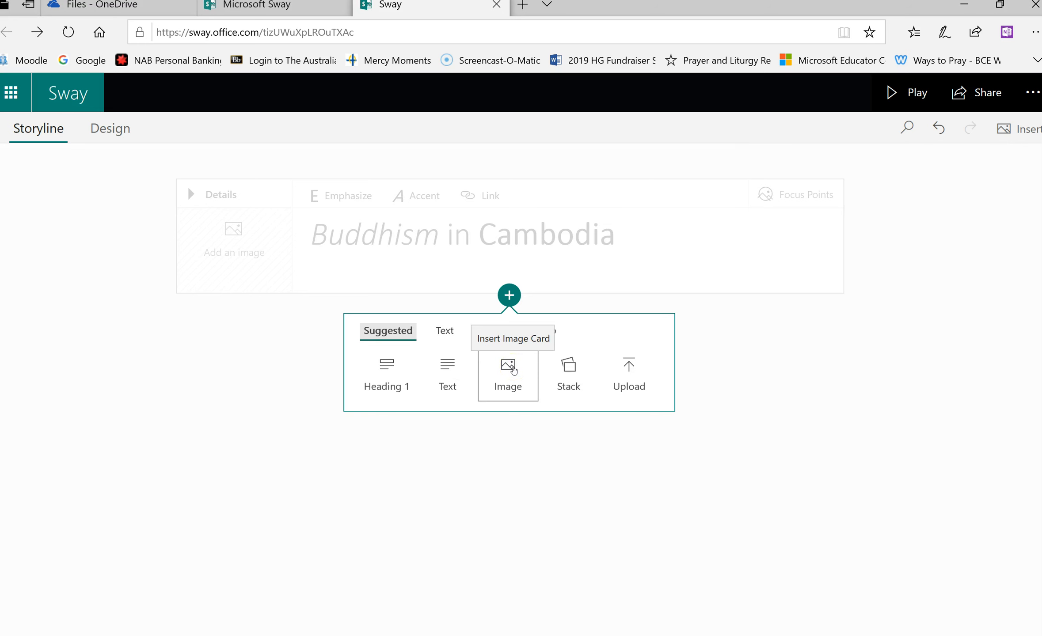
{"action": "left_click", "coordinate": [569, 370]}
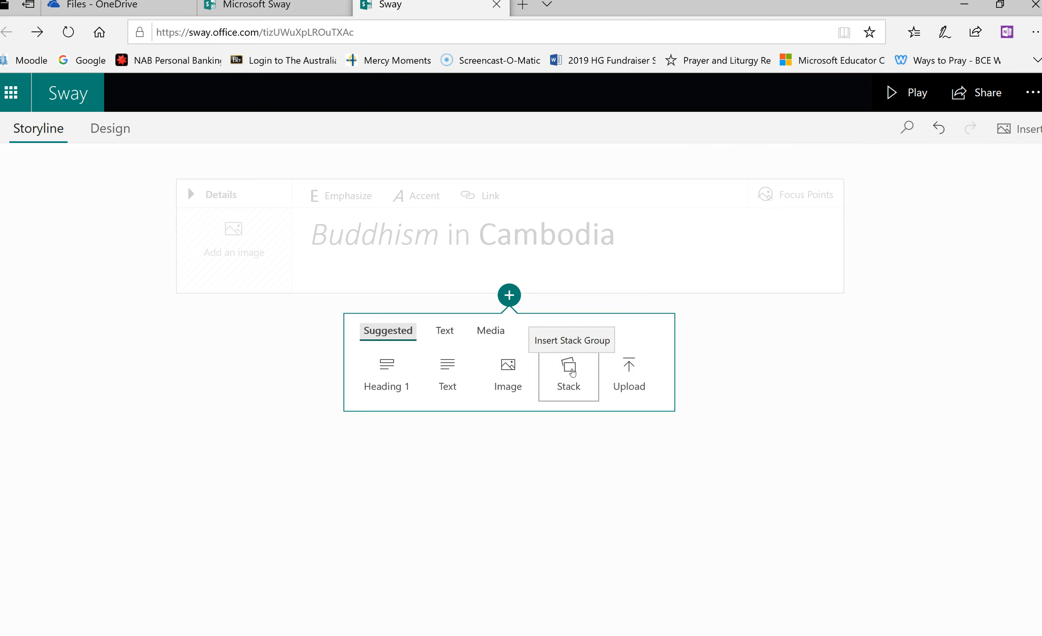
{"action": "left_click", "coordinate": [630, 372]}
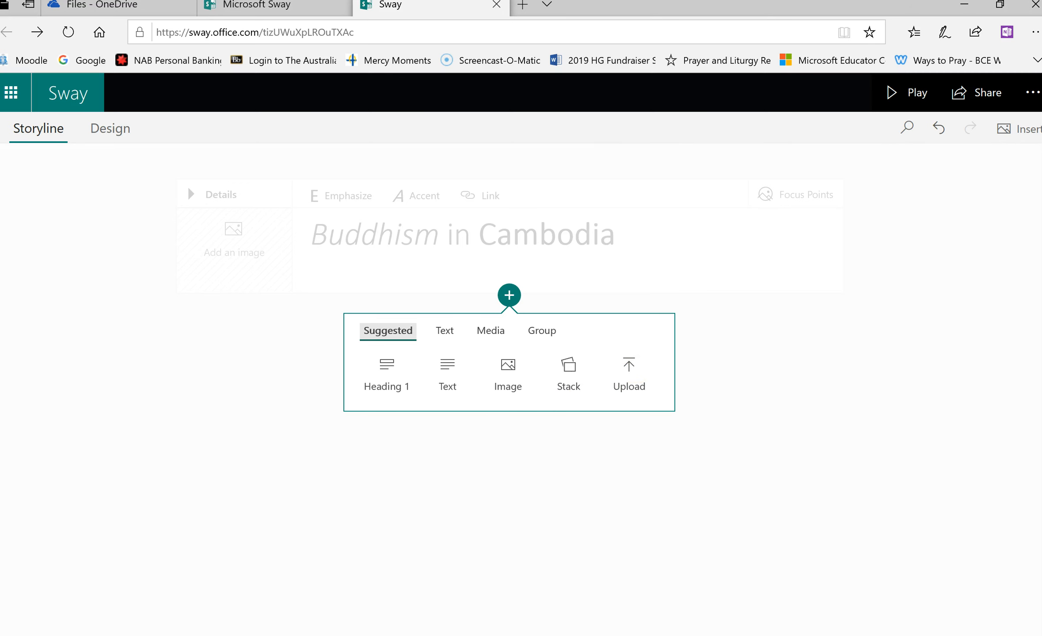
{"action": "left_click", "coordinate": [446, 331]}
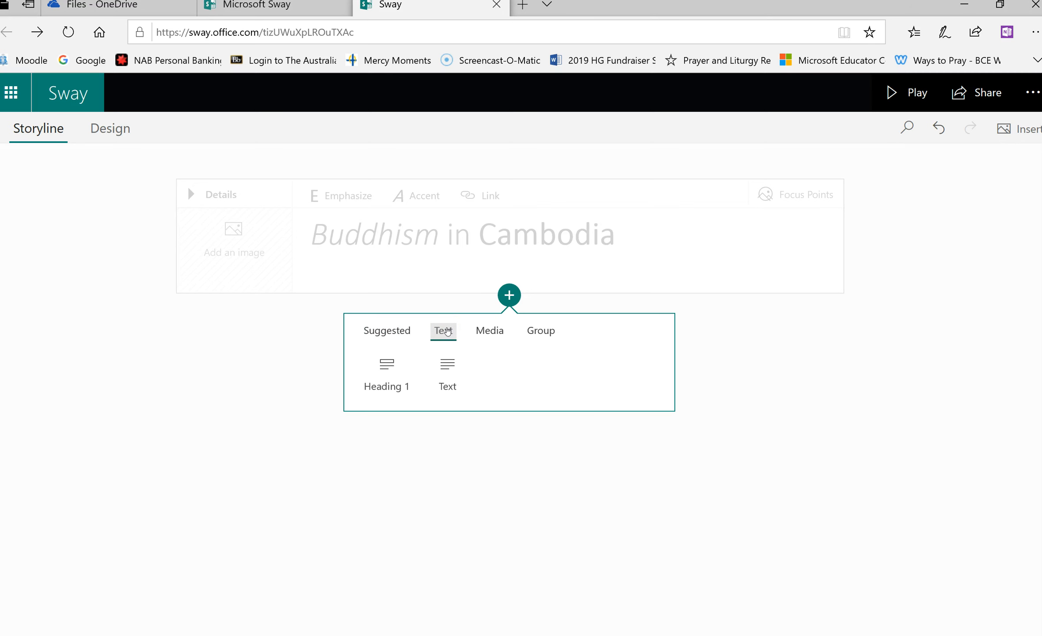
{"action": "left_click", "coordinate": [495, 333]}
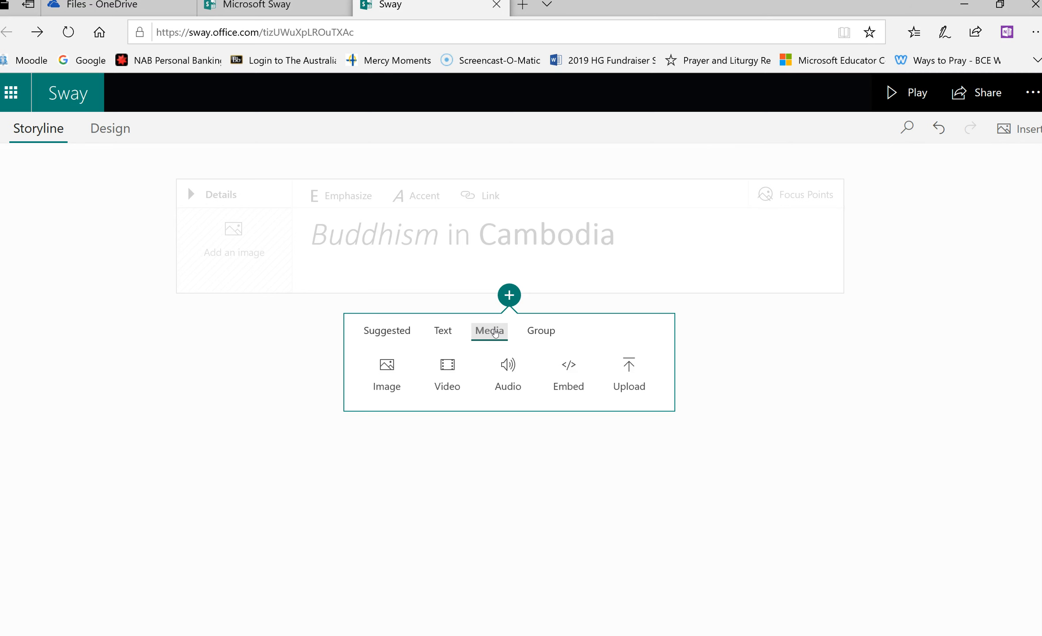
{"action": "left_click", "coordinate": [544, 338]}
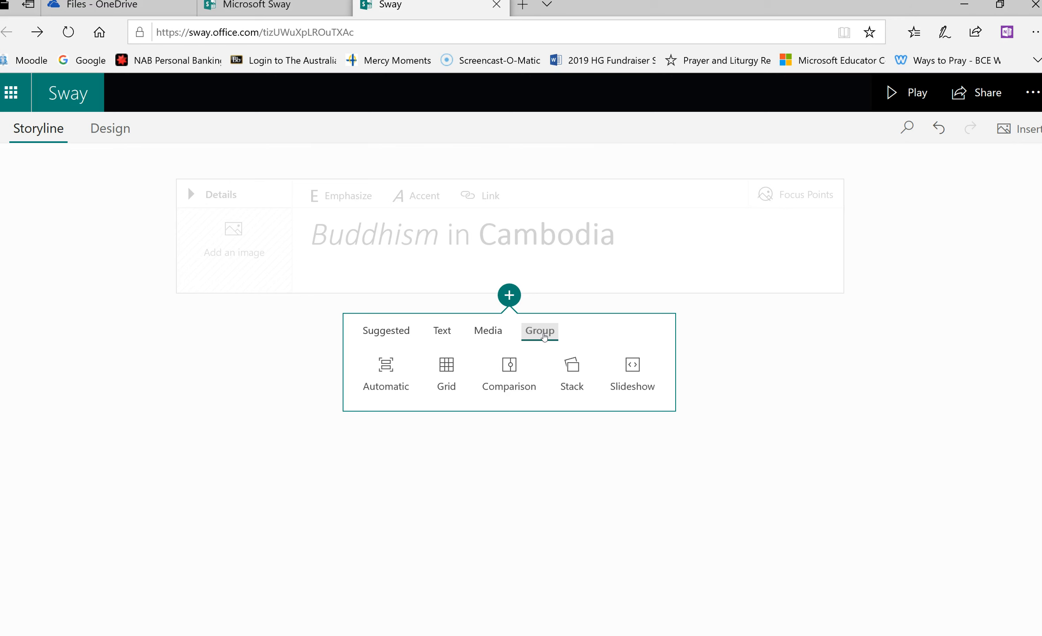
Insert a Heading 1 card below the title card with the text "Introduction to Cambodia"
{"action": "left_click", "coordinate": [382, 333]}
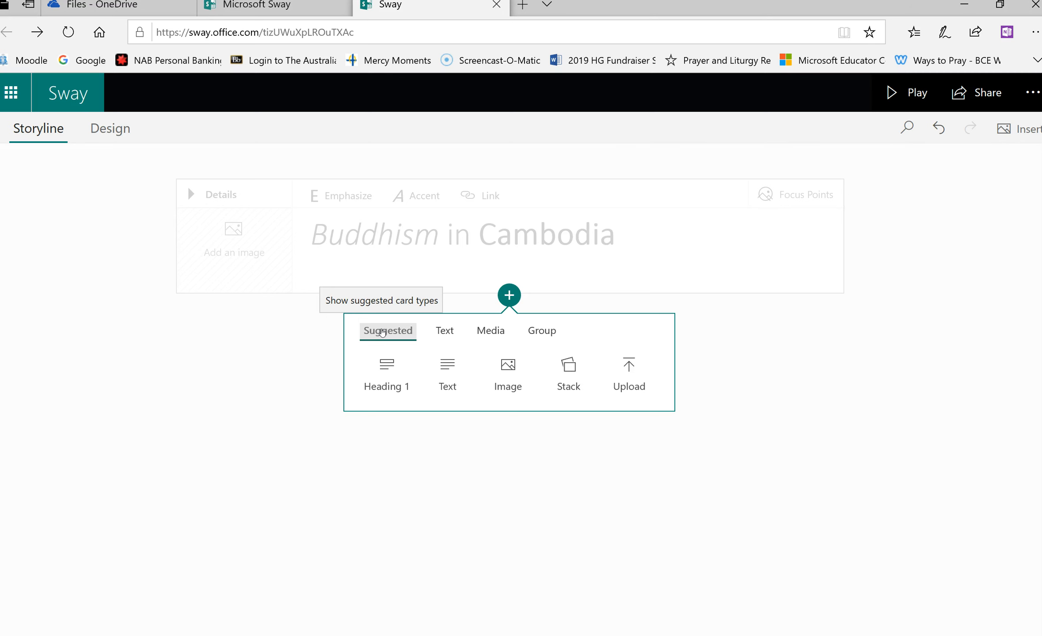
{"action": "left_click", "coordinate": [389, 365]}
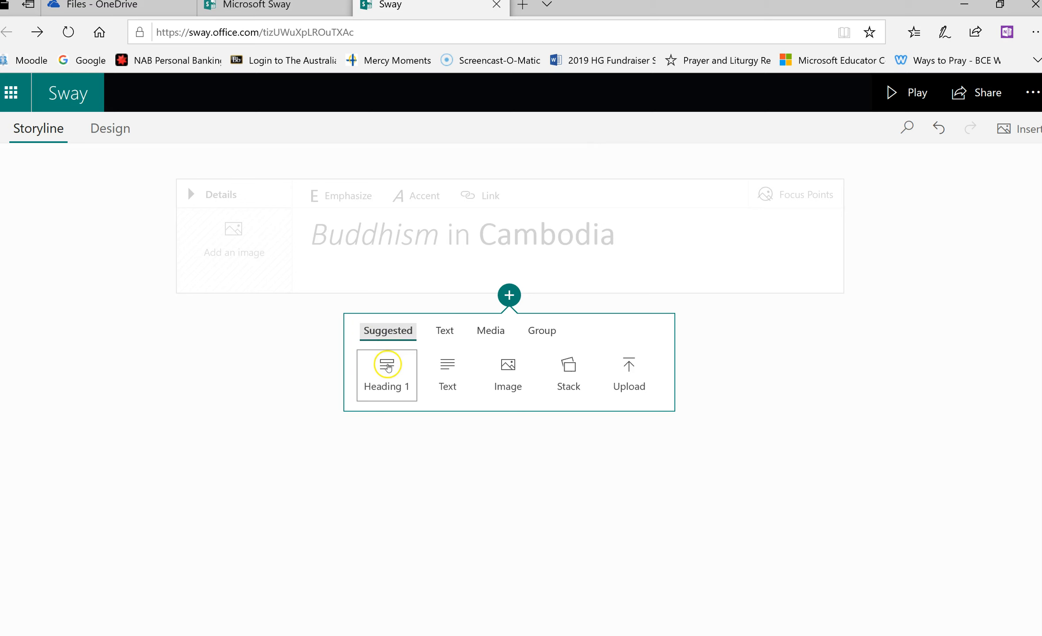
{"action": "left_click", "coordinate": [370, 397]}
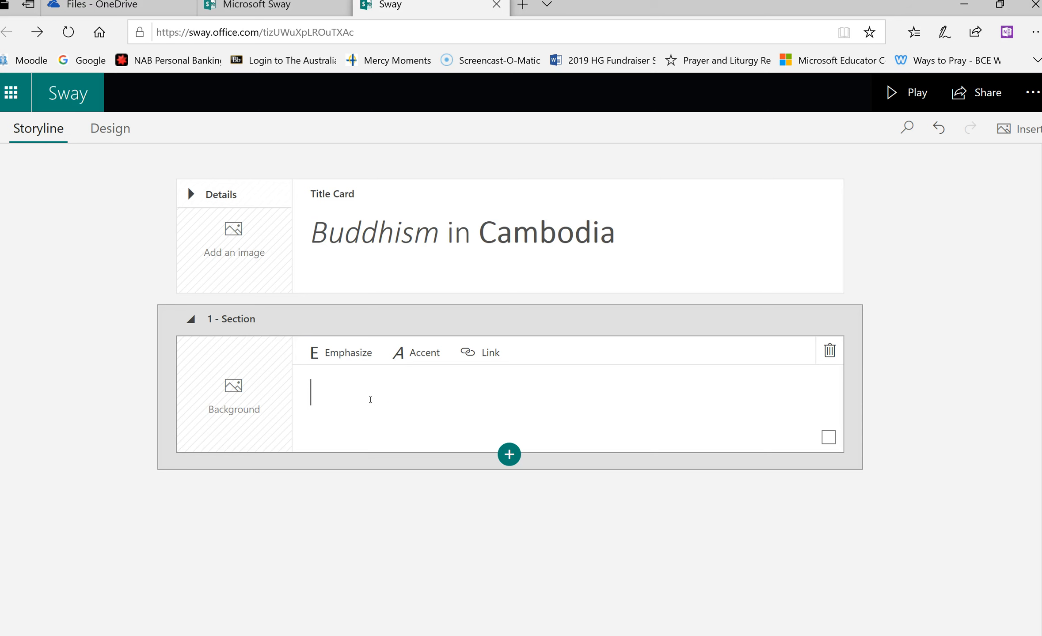
{"action": "type", "text": "Introducti"}
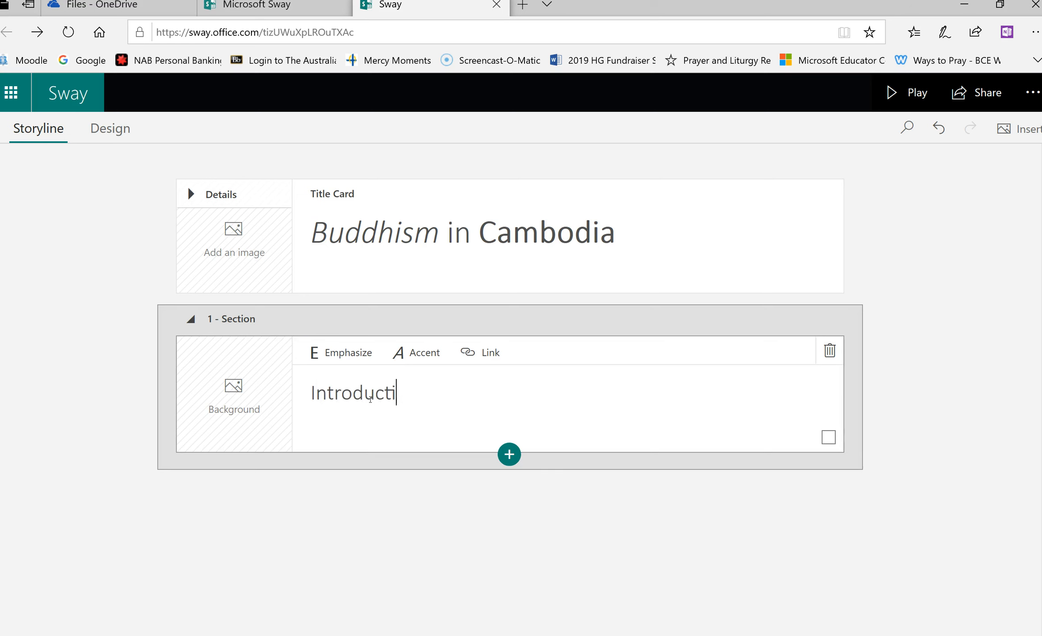
{"action": "type", "text": "on to Cambodia"}
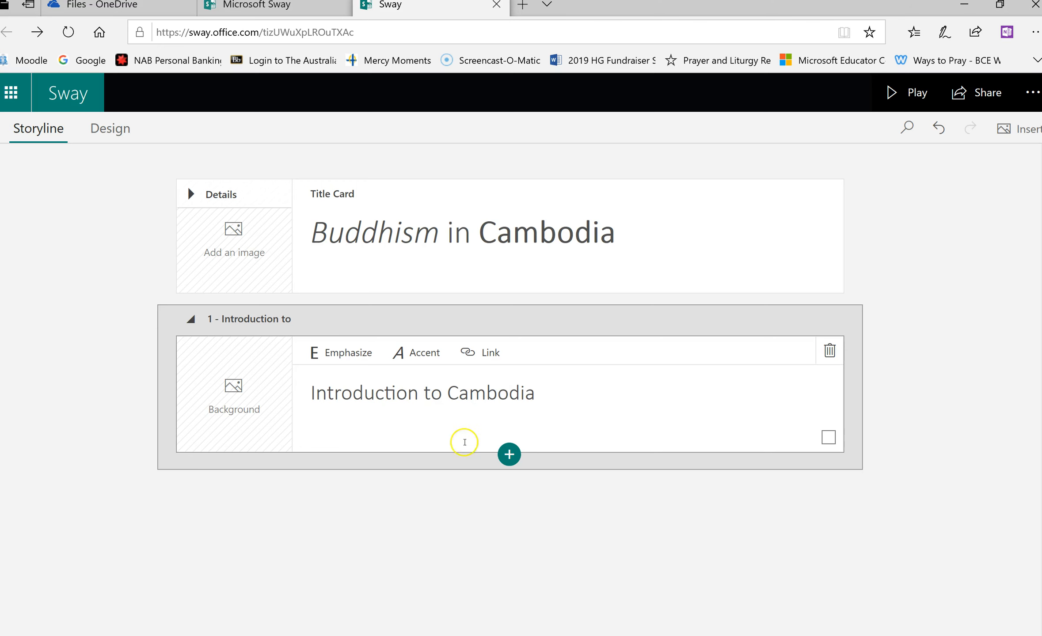
Add a second Heading 1 section reading "Mythological Dimension" after the introduction section
{"action": "left_click", "coordinate": [510, 455]}
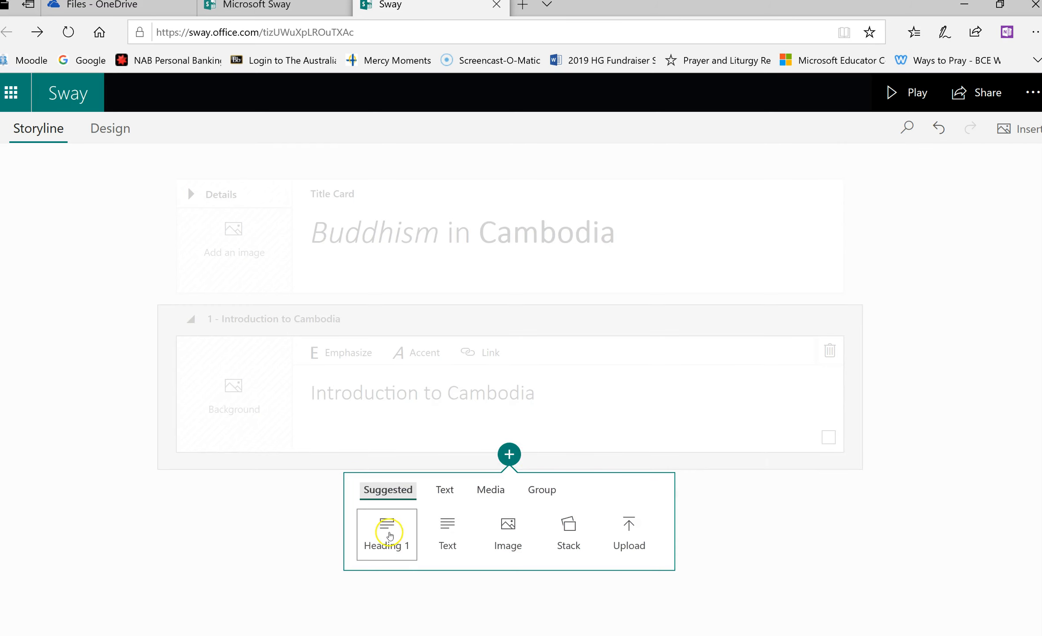
{"action": "left_click", "coordinate": [386, 529]}
{"action": "left_click", "coordinate": [385, 527]}
{"action": "type", "text": "M"}
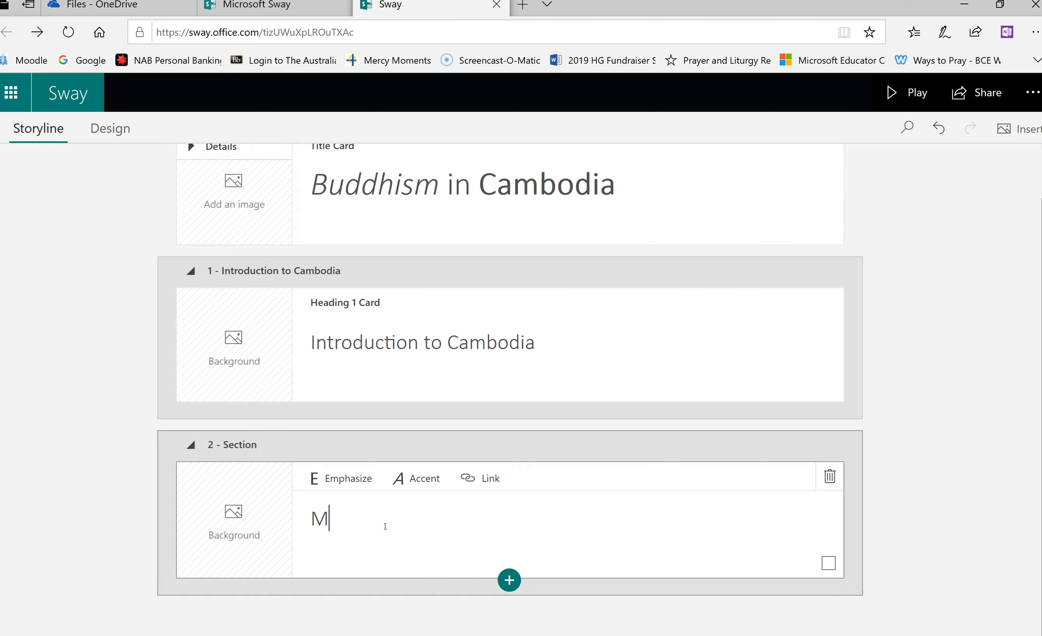
{"action": "type", "text": "ythological D"}
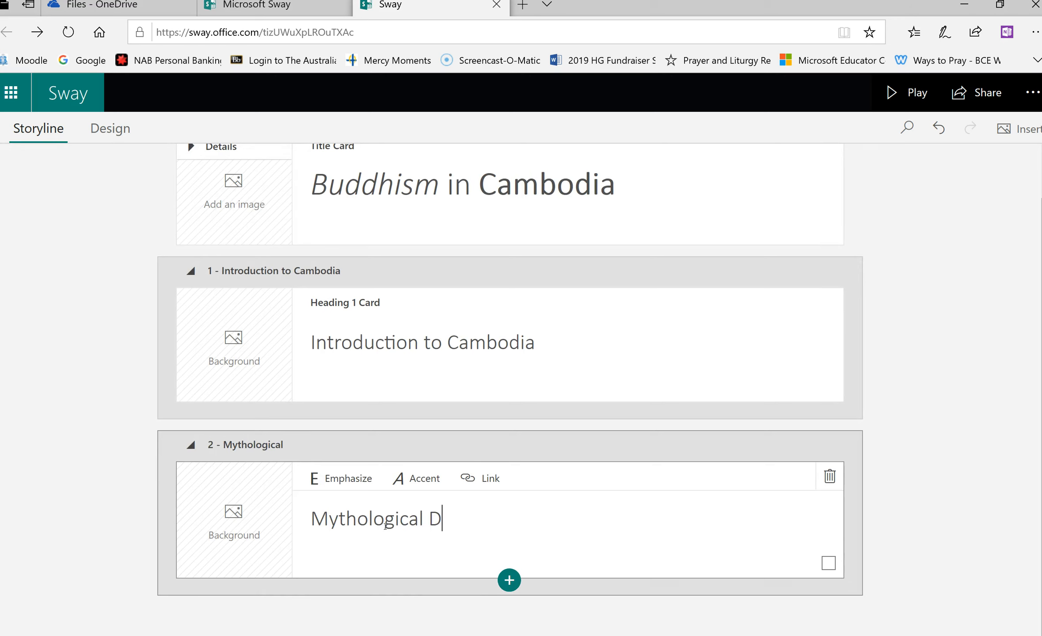
{"action": "type", "text": "imension"}
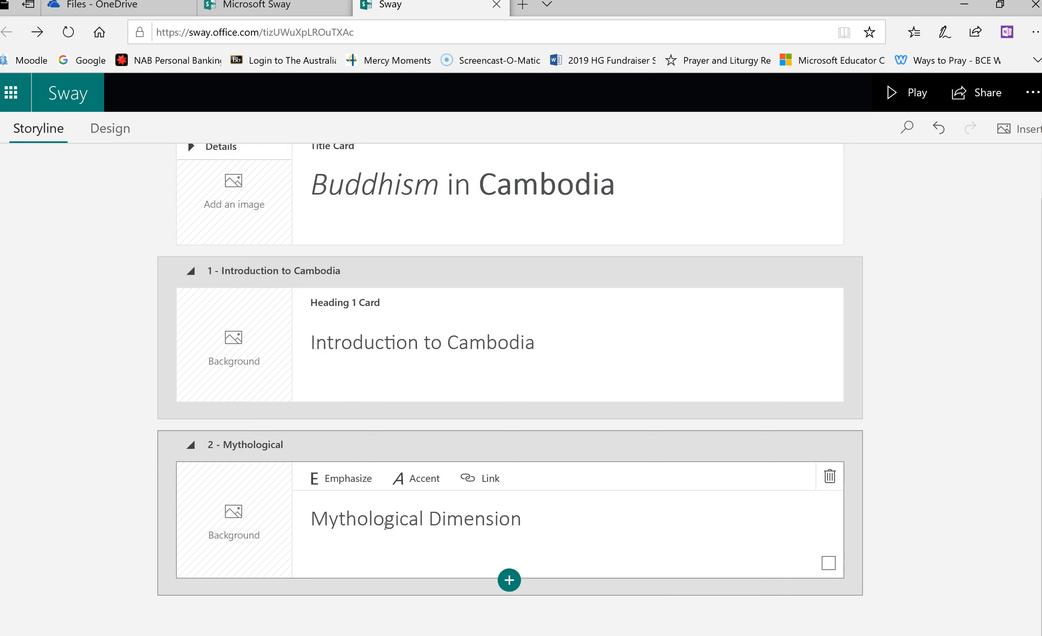
Add a third Heading 1 section reading "Doctrinal Dimension" after the Mythological Dimension section
{"action": "left_click", "coordinate": [511, 566]}
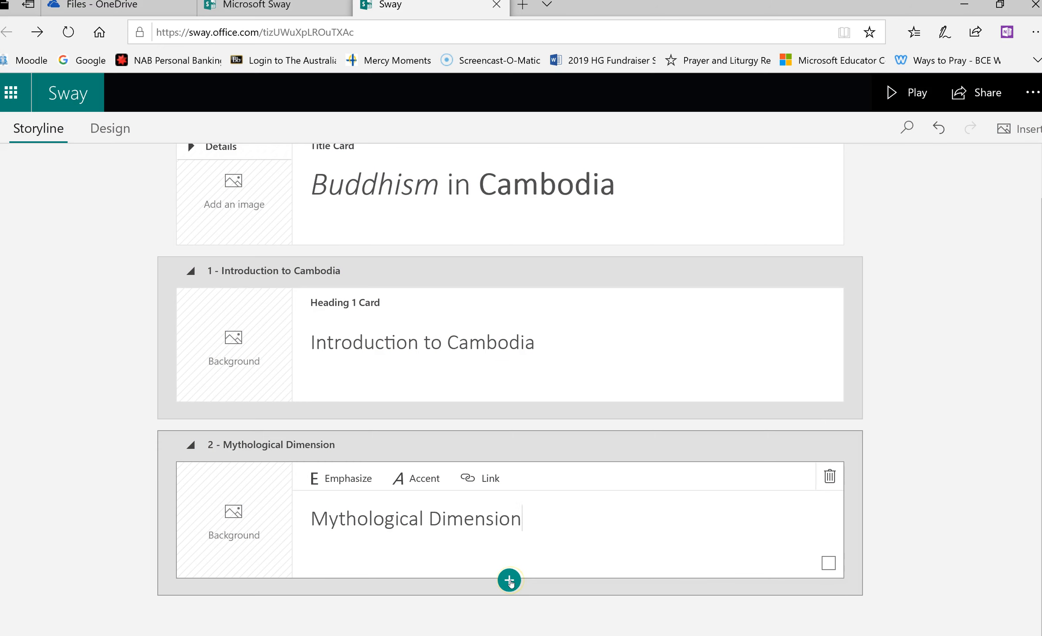
{"action": "left_click", "coordinate": [509, 581]}
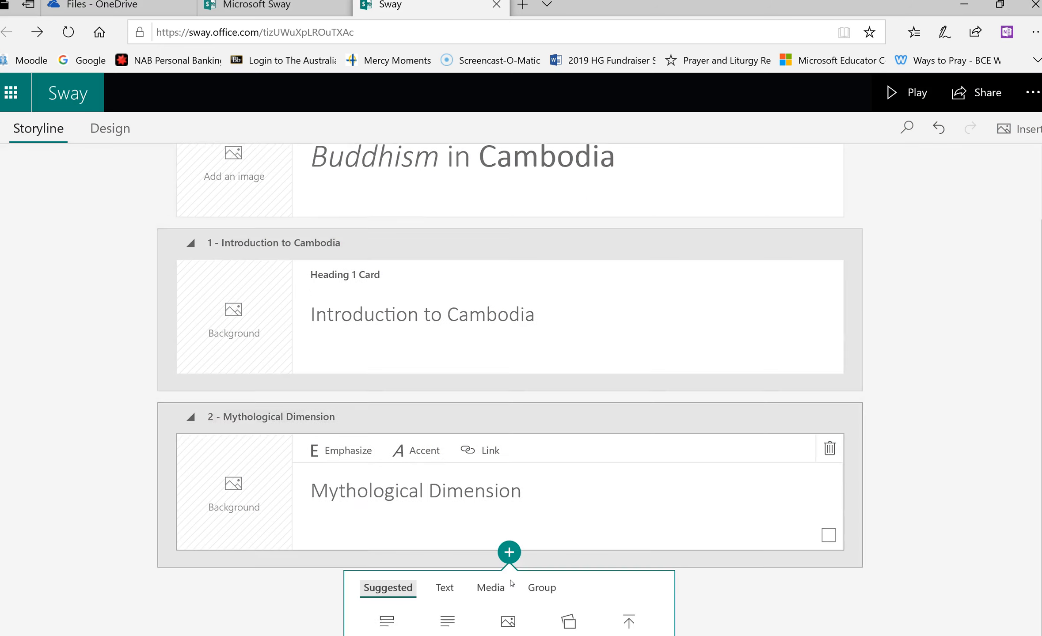
{"action": "left_click", "coordinate": [510, 583]}
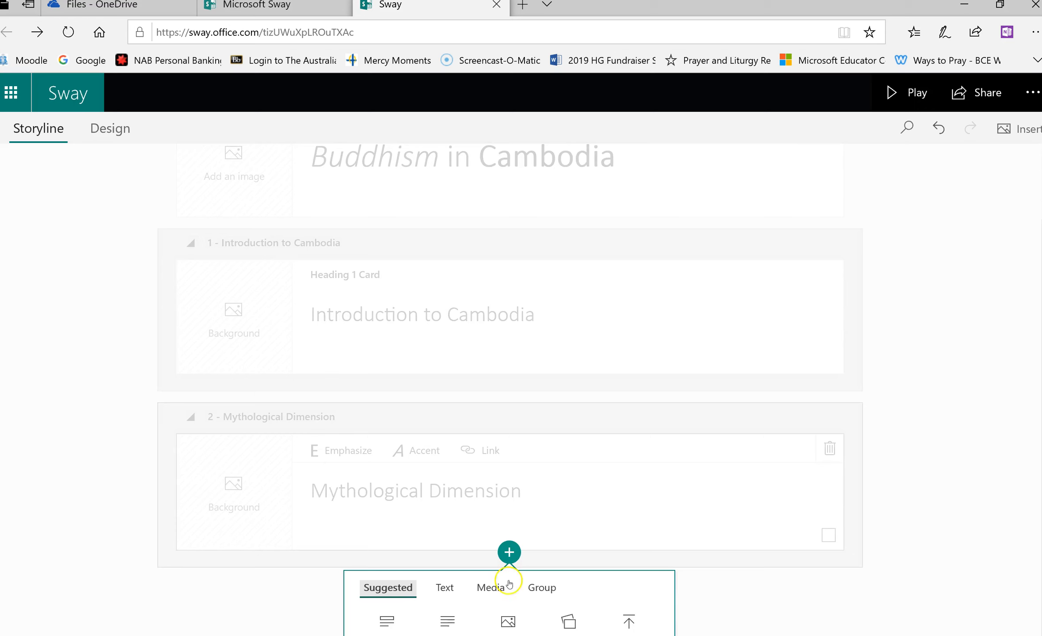
{"action": "left_click", "coordinate": [381, 624]}
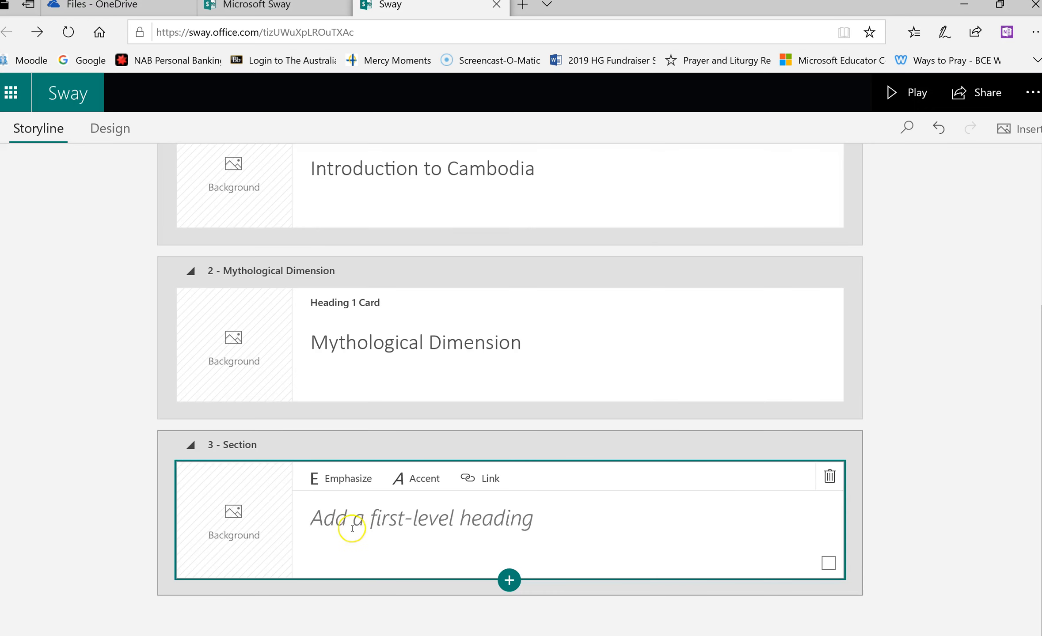
{"action": "left_click", "coordinate": [347, 521]}
{"action": "type", "text": "Doctr"}
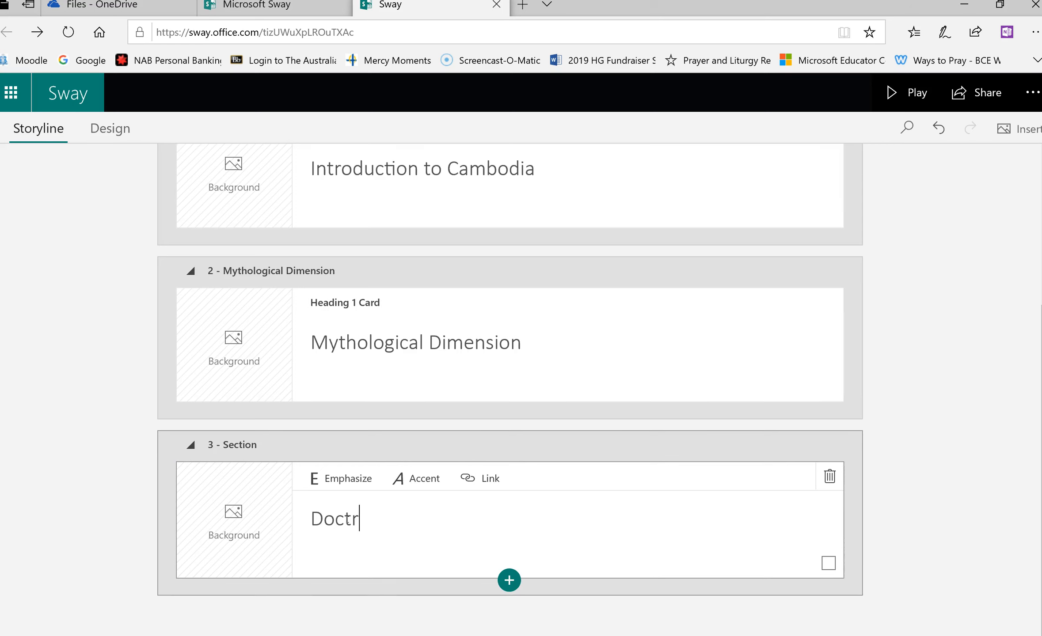
{"action": "type", "text": "inal Dim"}
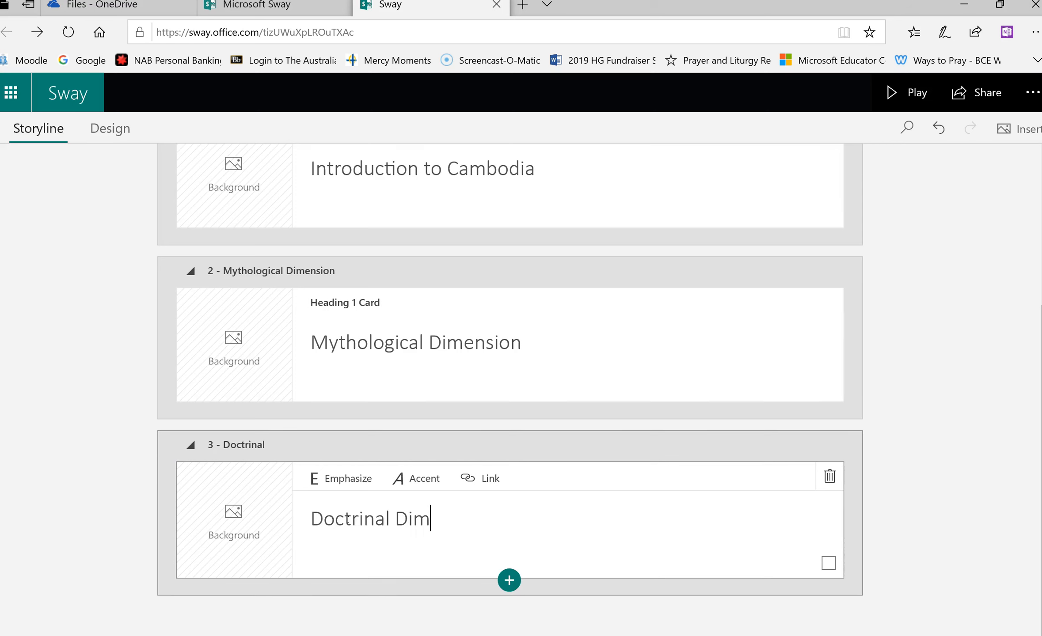
{"action": "type", "text": "ension"}
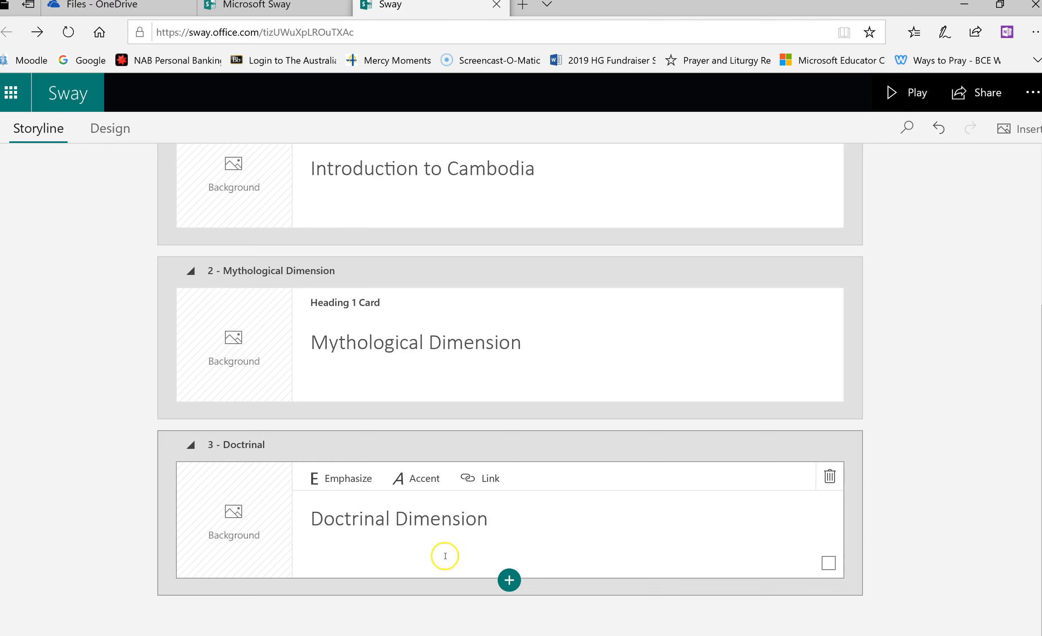
Add a fourth Heading 1 section reading "Ethical Dimension" after the Doctrinal Dimension section
{"action": "left_click", "coordinate": [509, 580]}
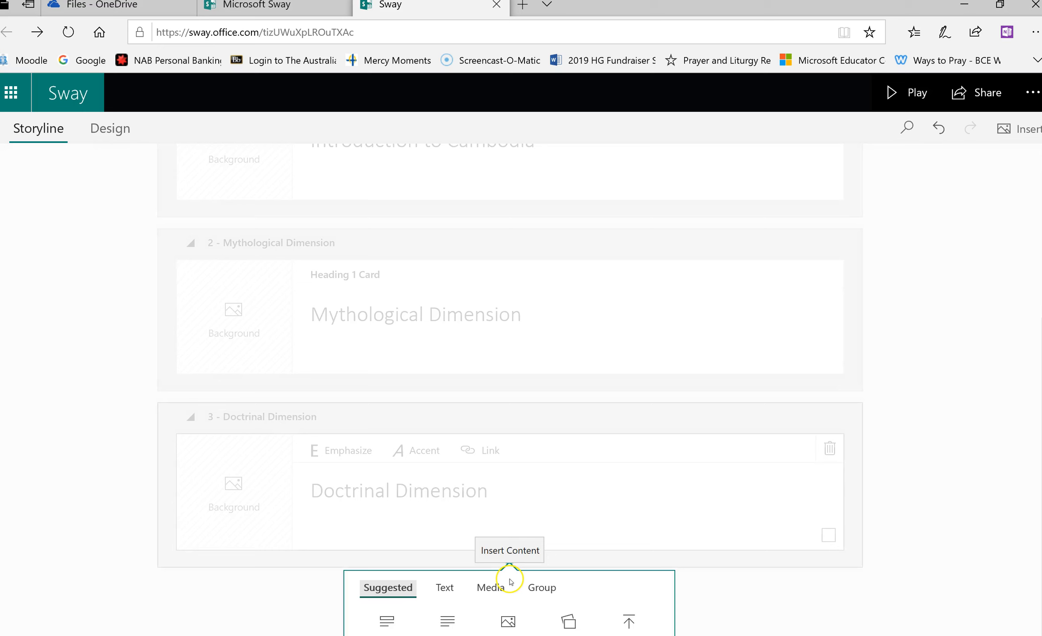
{"action": "left_click", "coordinate": [382, 621]}
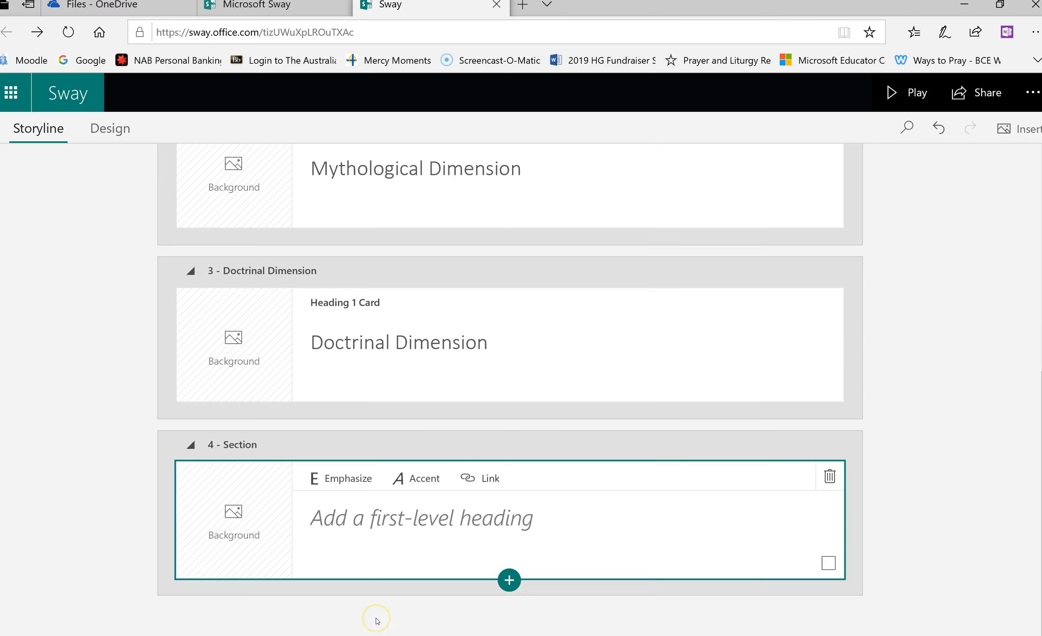
{"action": "type", "text": "Ethi"}
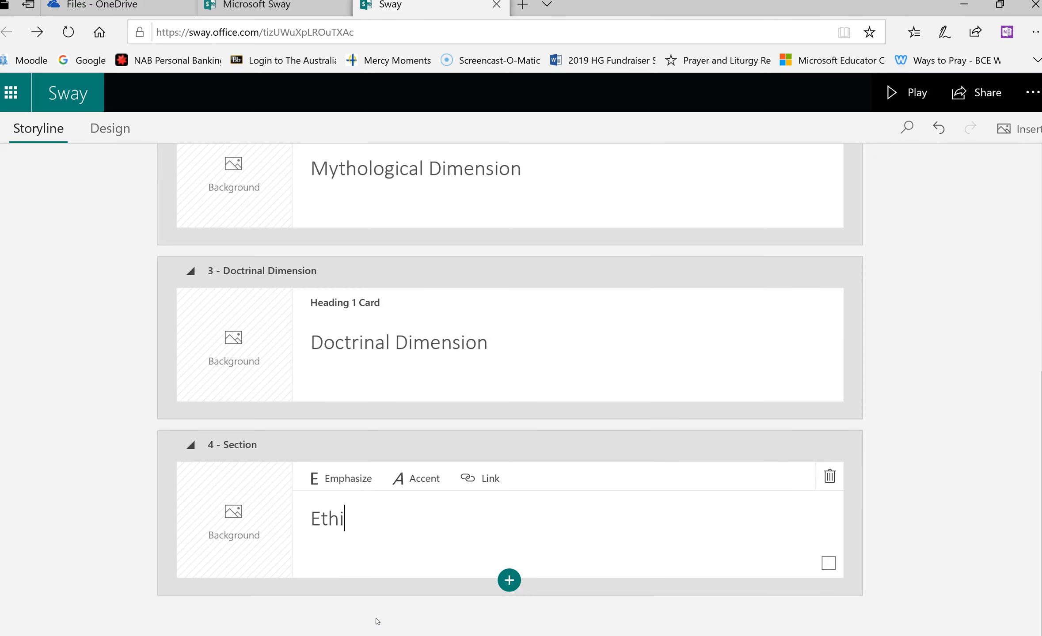
{"action": "type", "text": "cal Di"}
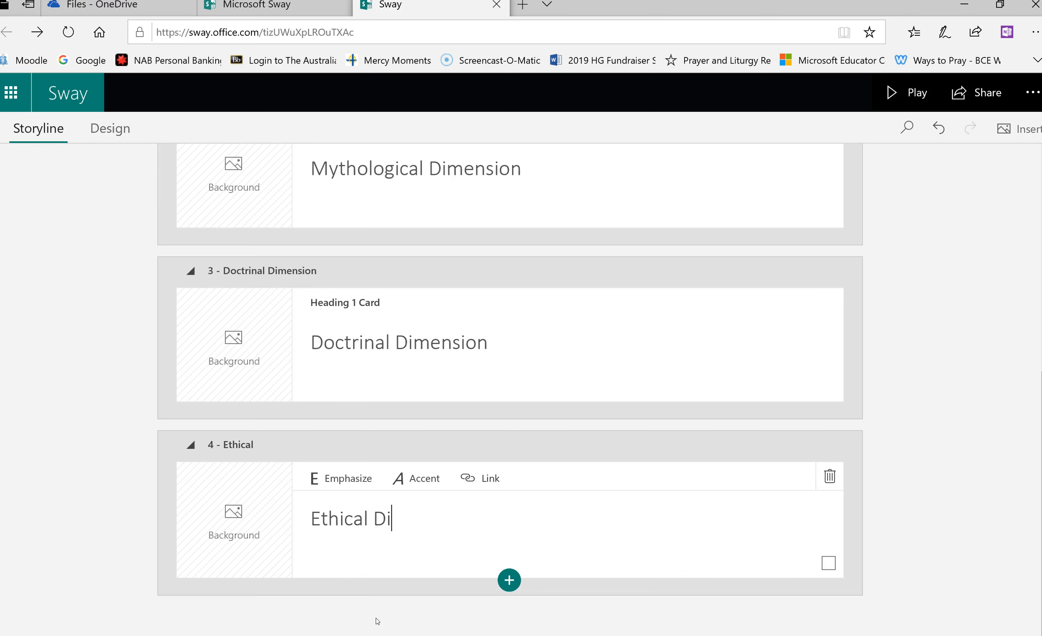
{"action": "type", "text": "mension"}
Add a final Heading 1 section reading "Concluding Comments" after the Ethical Dimension section
{"action": "left_click", "coordinate": [508, 580]}
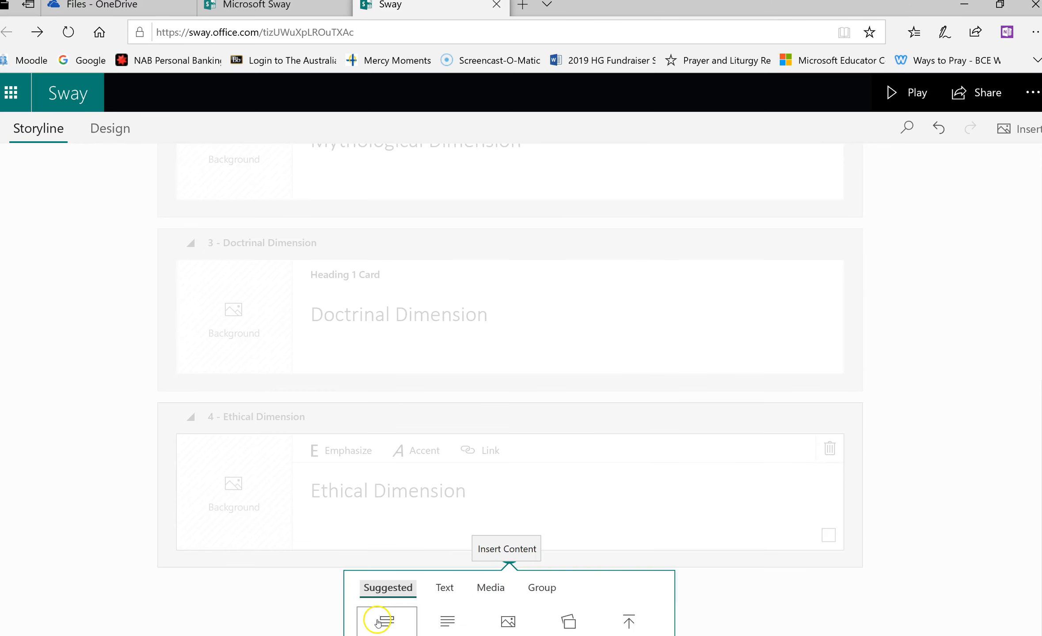
{"action": "left_click", "coordinate": [377, 622]}
{"action": "left_click", "coordinate": [356, 526]}
{"action": "type", "text": "C"}
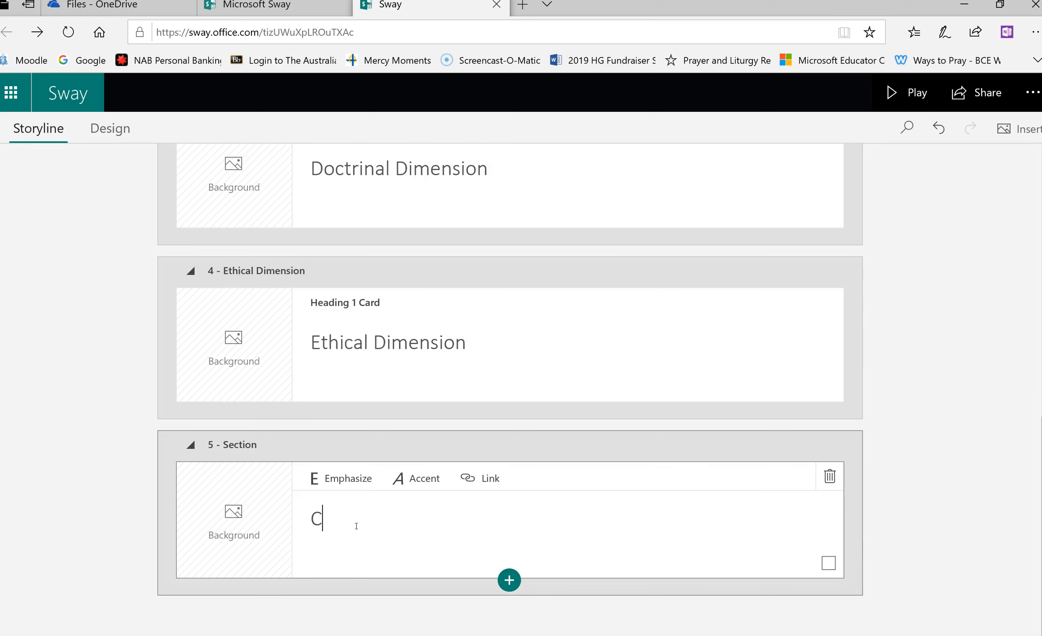
{"action": "type", "text": "oncluding Comments"}
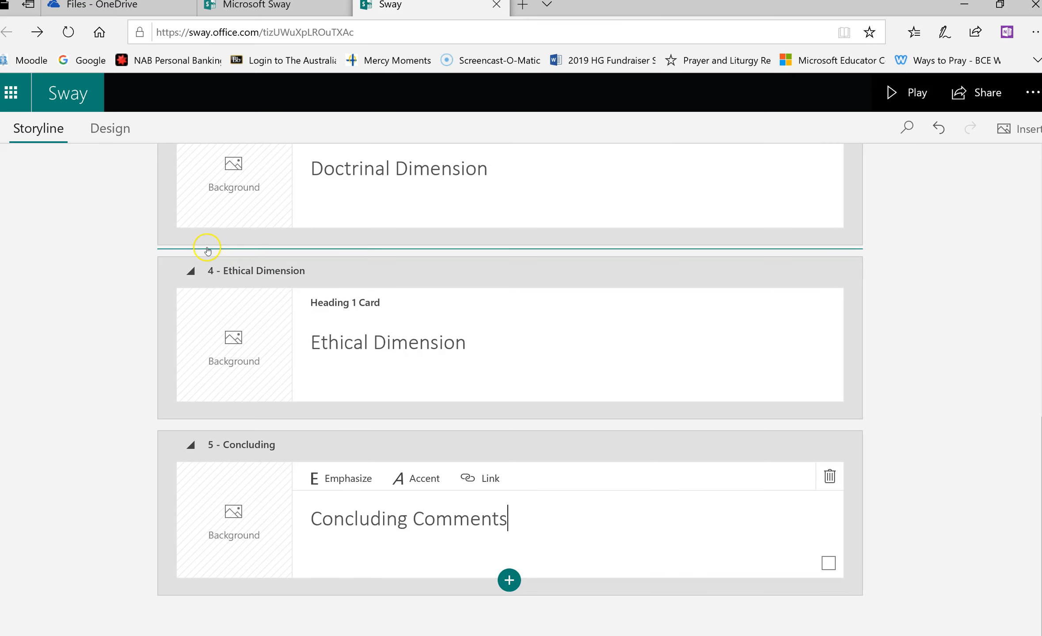
{"action": "scroll", "coordinate": [100, 237], "scroll_direction": "up", "scroll_amount": 5}
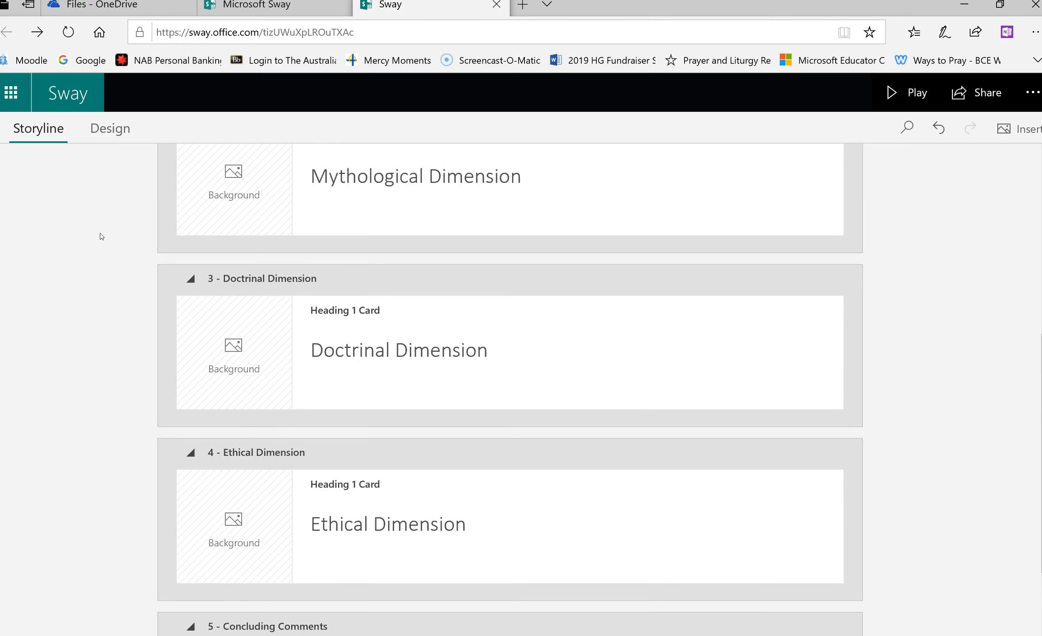
{"action": "scroll", "coordinate": [100, 236], "scroll_direction": "up", "scroll_amount": 5}
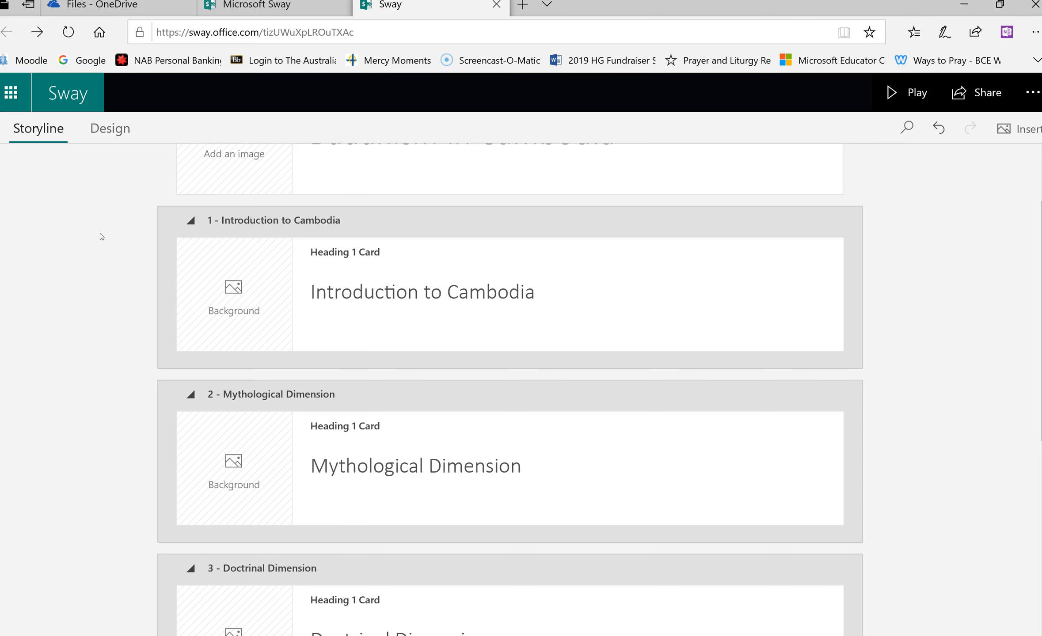
{"action": "scroll", "coordinate": [101, 237], "scroll_direction": "up", "scroll_amount": 2}
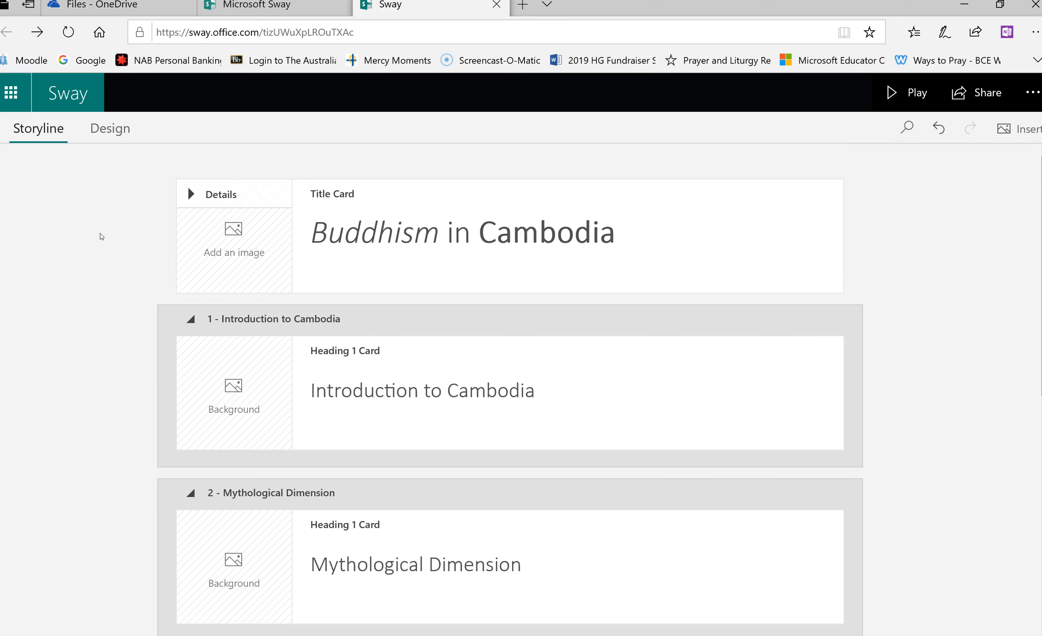